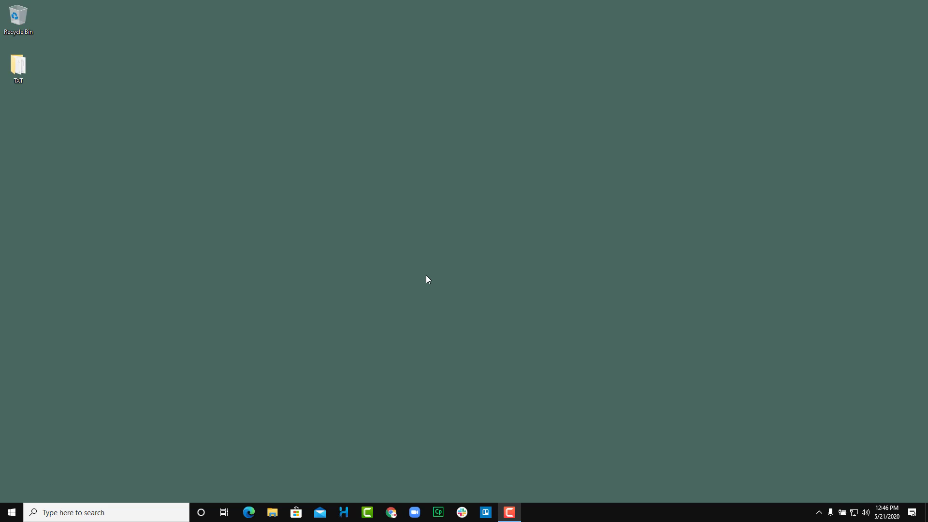
- Search Windows for "partition" and open the Create and format hard disk partitions tool
left_click(73, 514)
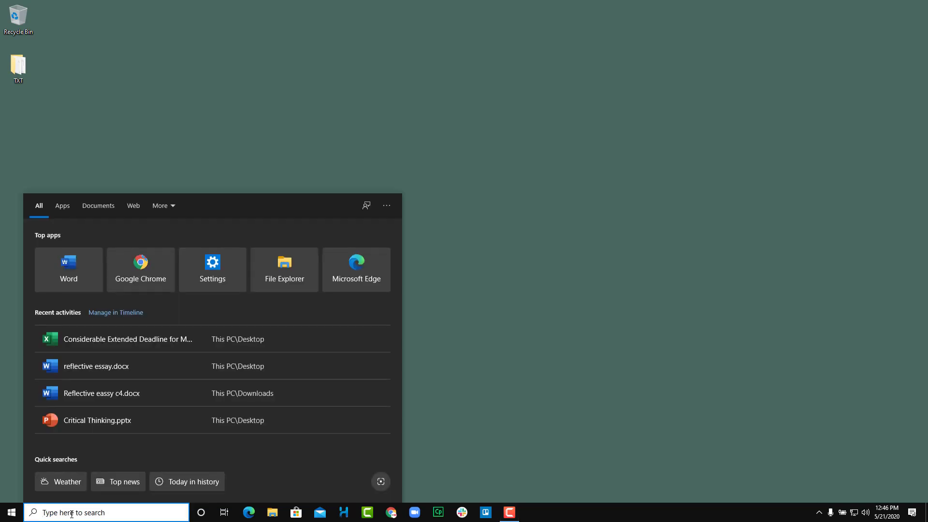
type("partition")
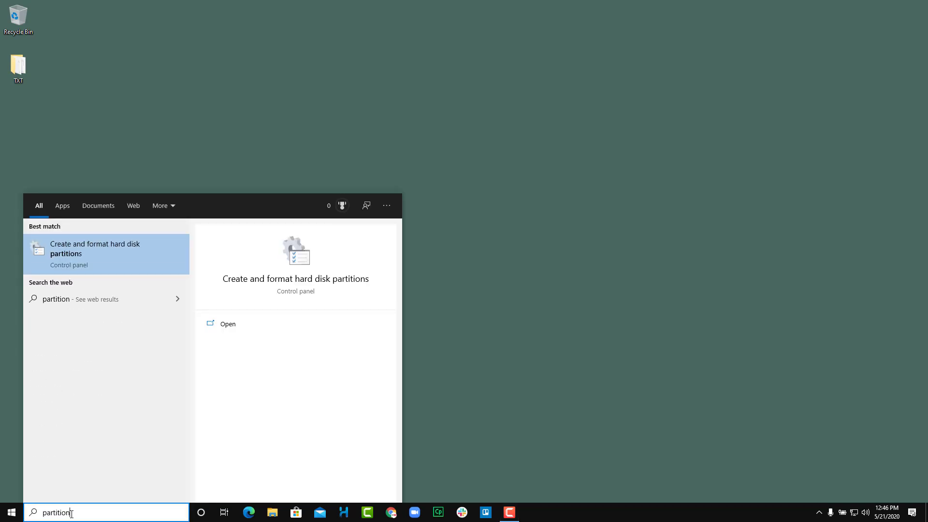
left_click(80, 260)
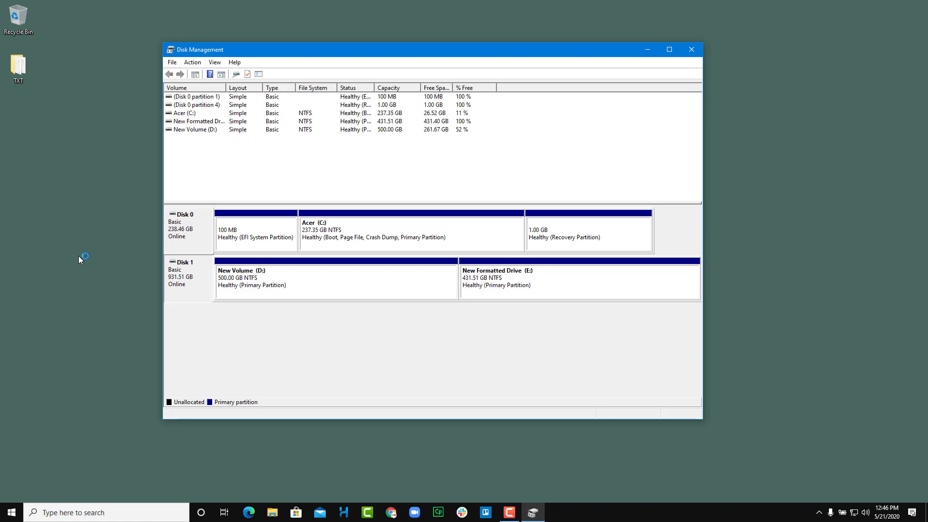
- Select the New Volume (D:) and New Formatted Drive (E:) partitions on Disk 1 in turn to compare them
key("Right")
key("Right")
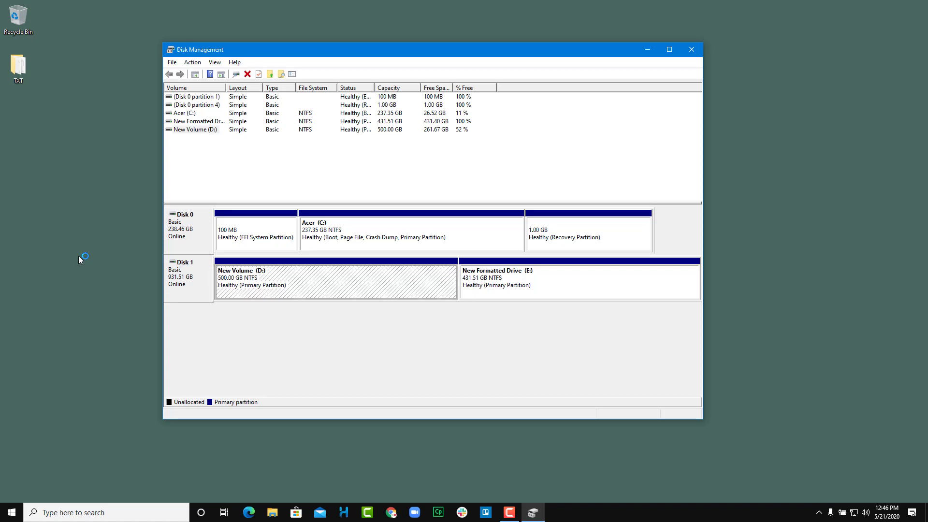
key("Left")
key("Right")
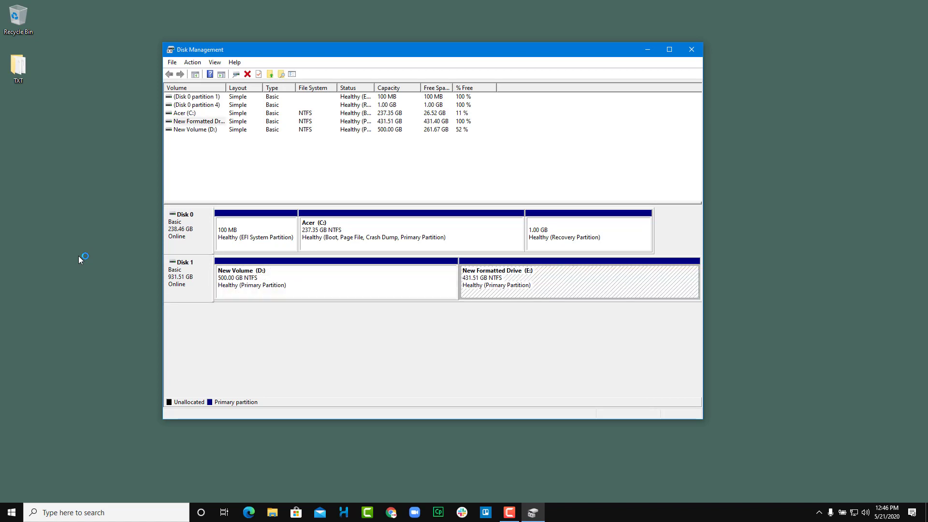
key("Left")
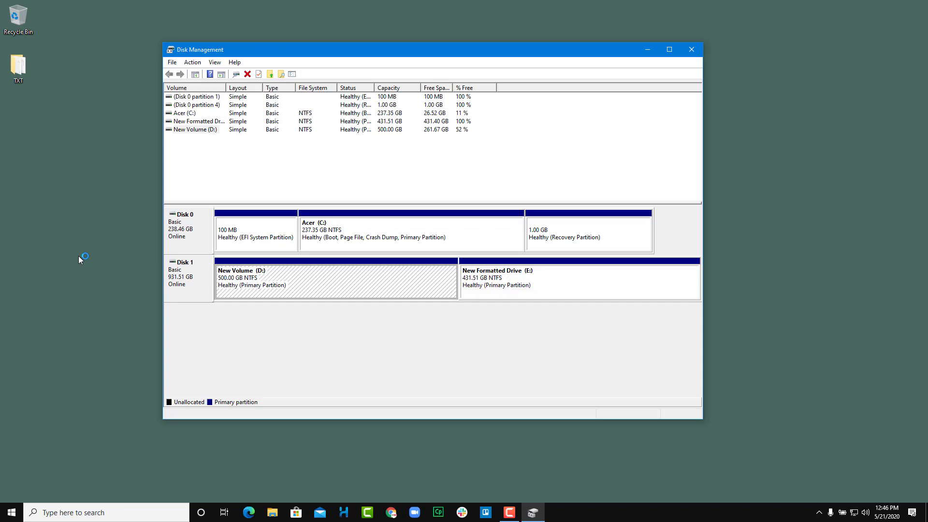
key("Right")
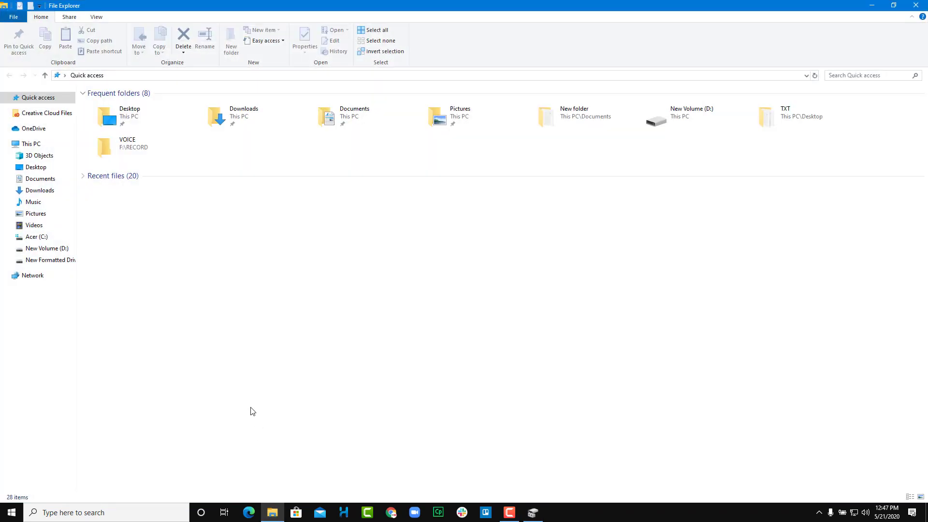
- Switch to File Explorer, examine drives D: and E: under This PC, and close the window
left_click(31, 144)
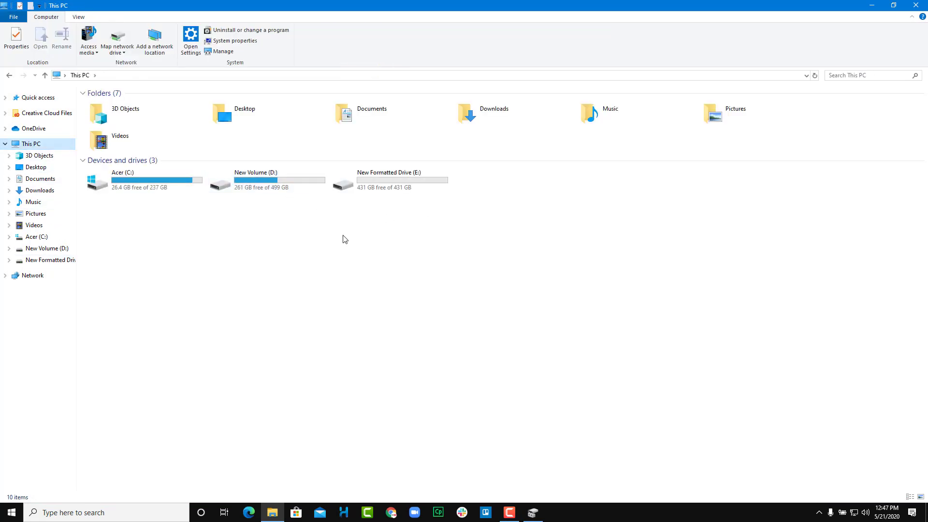
left_click(267, 193)
left_click(431, 184)
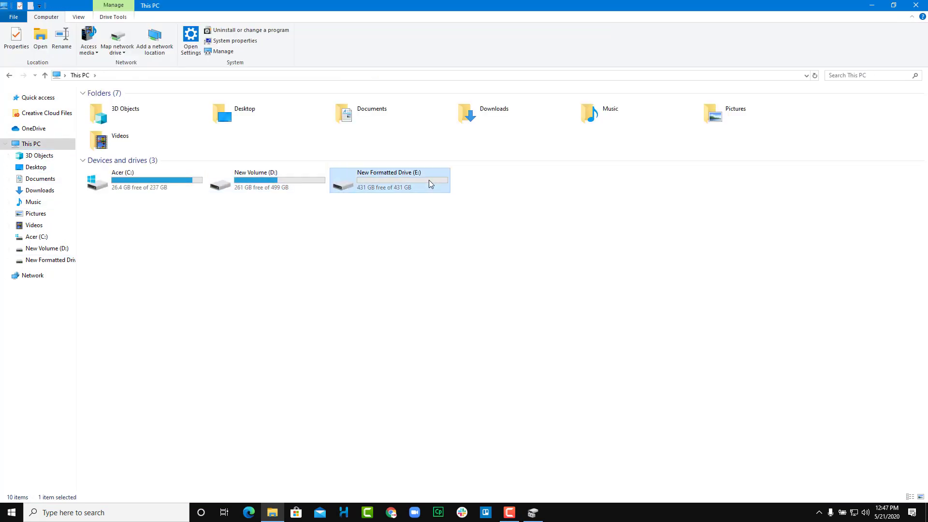
double_click(457, 4)
left_click_drag(512, 97, 637, 141)
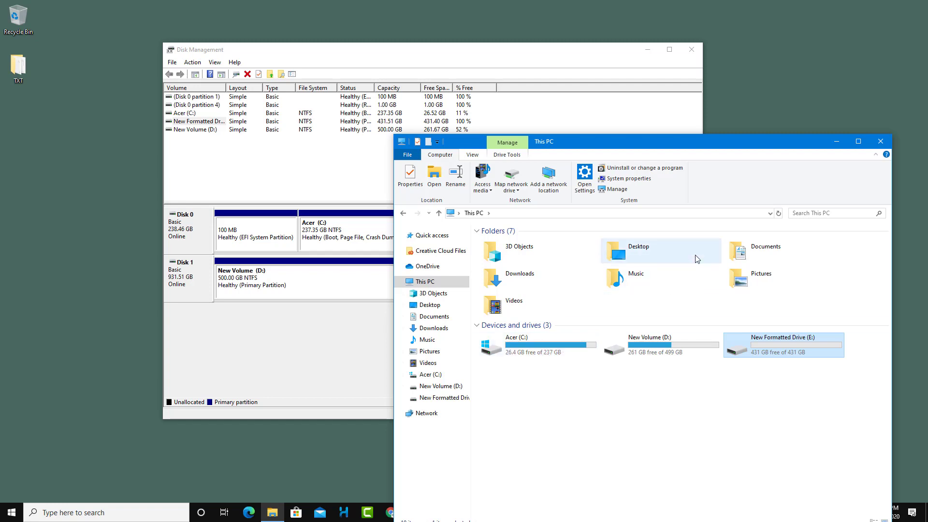
left_click_drag(677, 142, 508, 122)
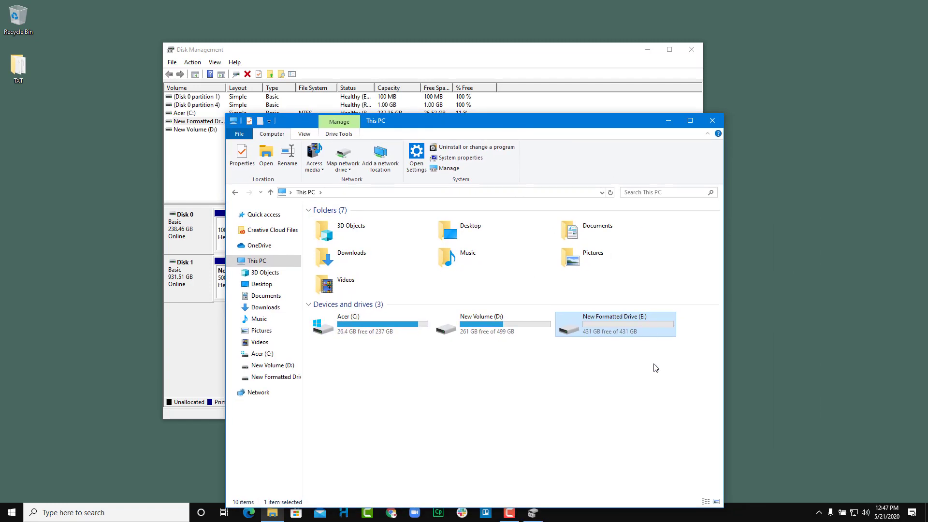
left_click(649, 388)
left_click(632, 320)
left_click(714, 120)
- Maximize the Disk Management window and delete the New Formatted Drive (E:) volume from Disk 1
key("super+Up")
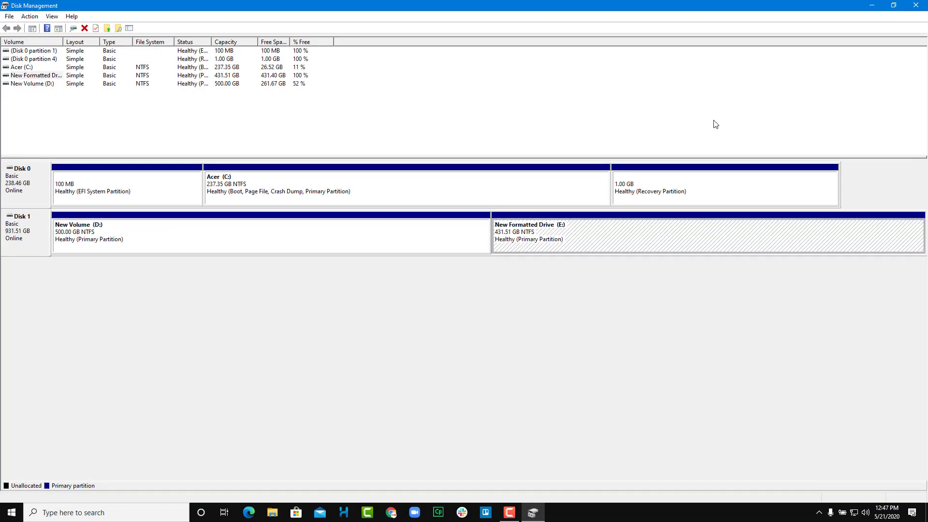
key("shift+F10")
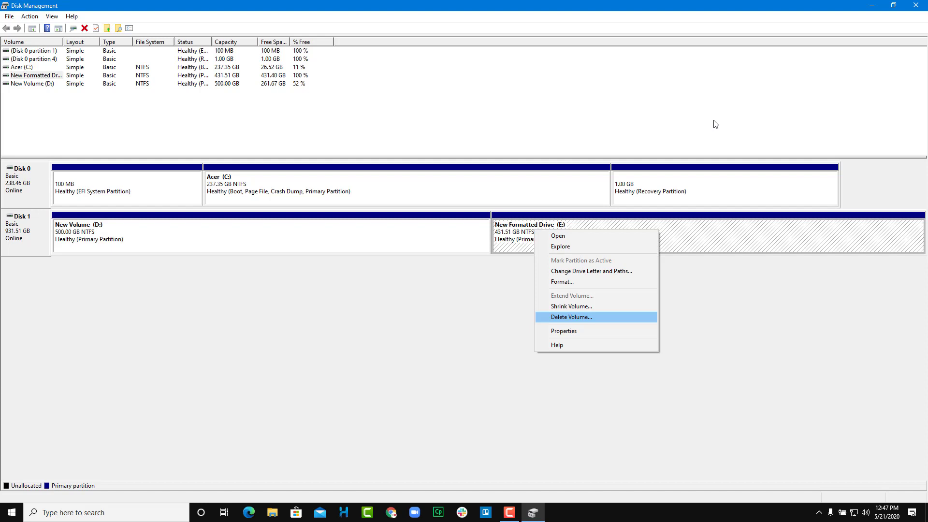
key("Return")
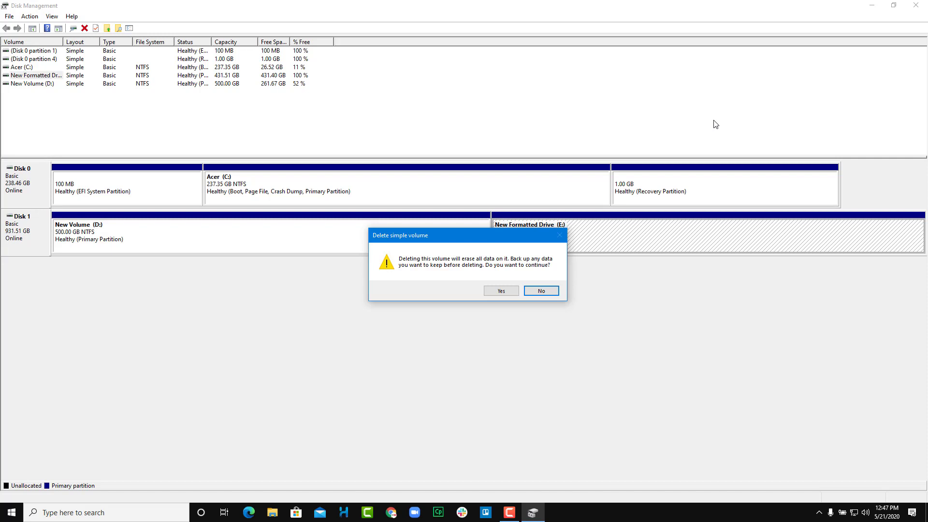
key("Left")
left_click_drag(468, 236, 487, 243)
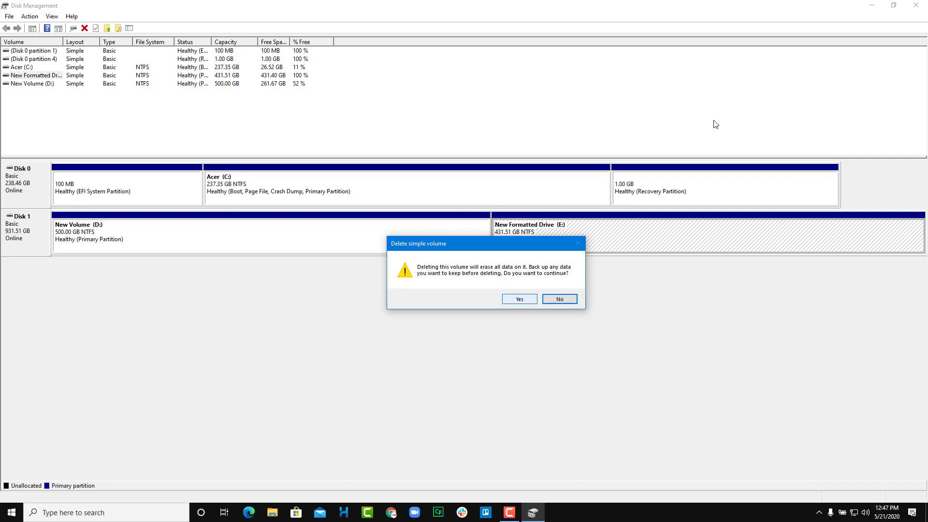
left_click(519, 299)
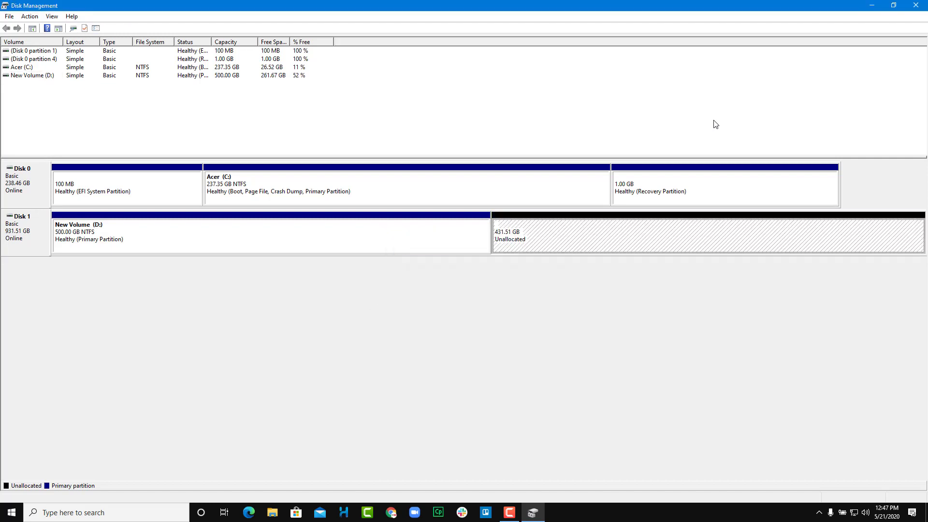
- Check the list of drives under This PC in File Explorer, and close the window again
left_click(272, 512)
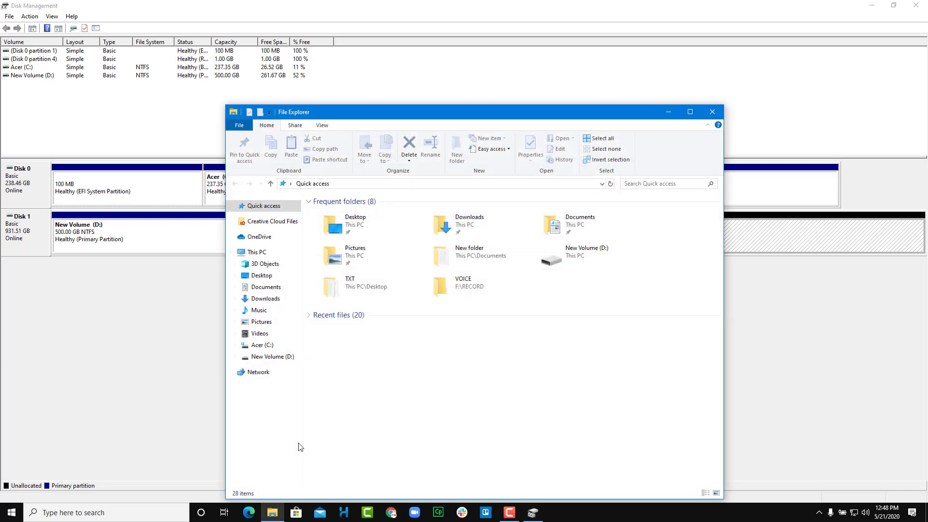
left_click(256, 252)
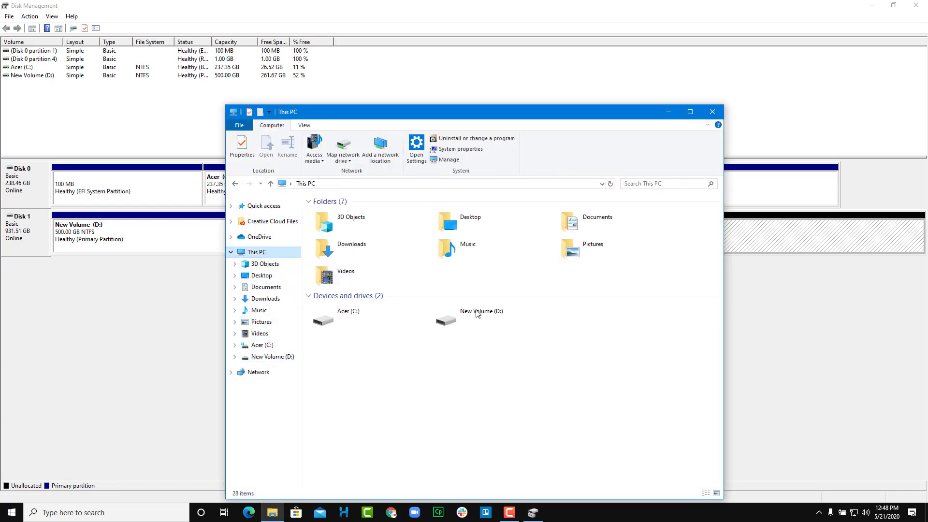
left_click(713, 112)
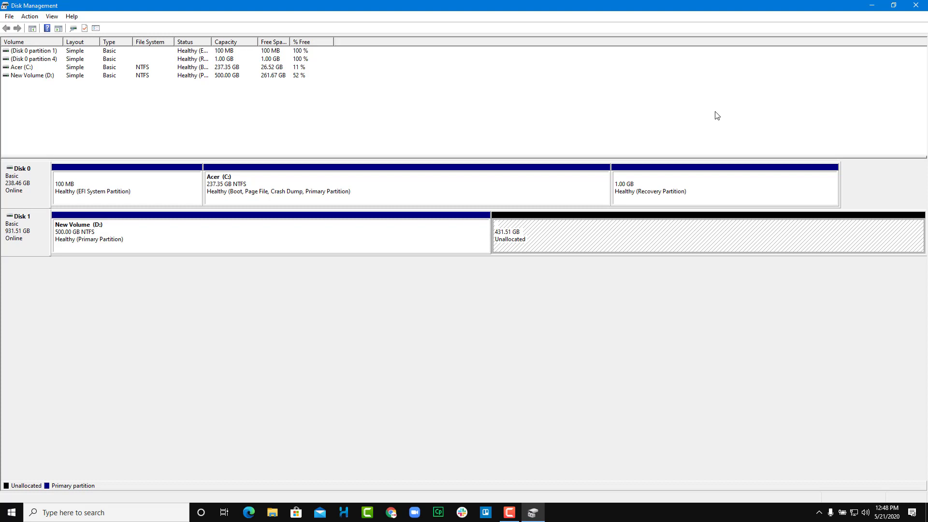
- Start a new simple volume in Disk 1's unallocated space and set its size to 220000 MB
key("shift+F10")
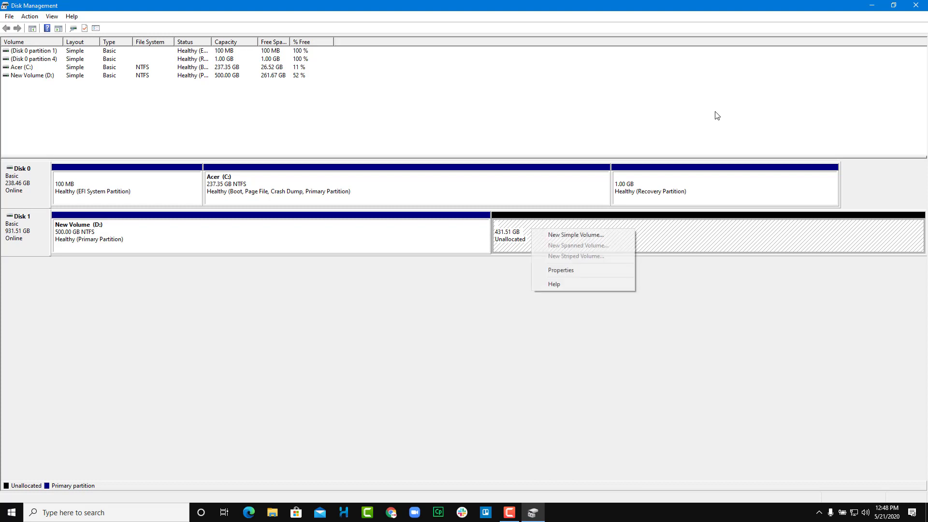
key("Down")
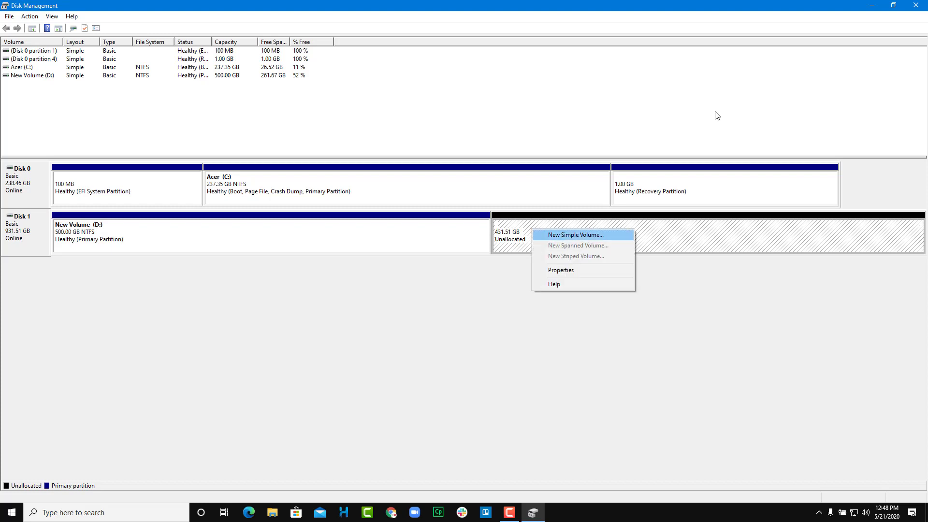
key("Return")
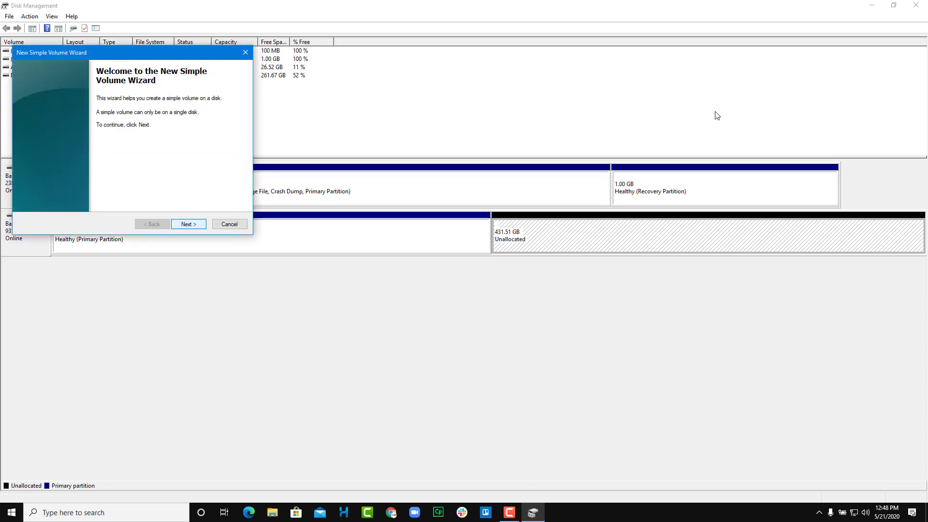
key("Return")
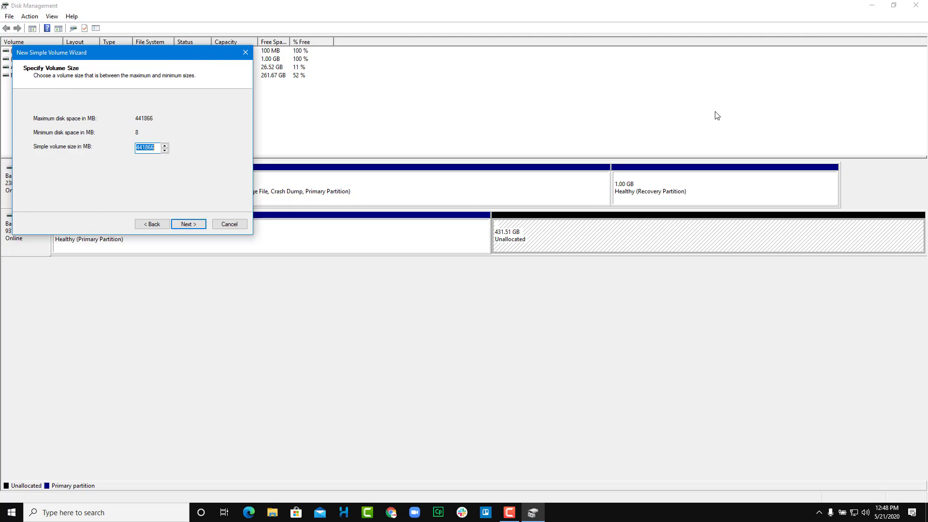
key("Left")
key("Left")
key("ctrl+a")
key("Left")
key("Left")
key("shift+Home")
key("Right")
key("ctrl+a")
type("2")
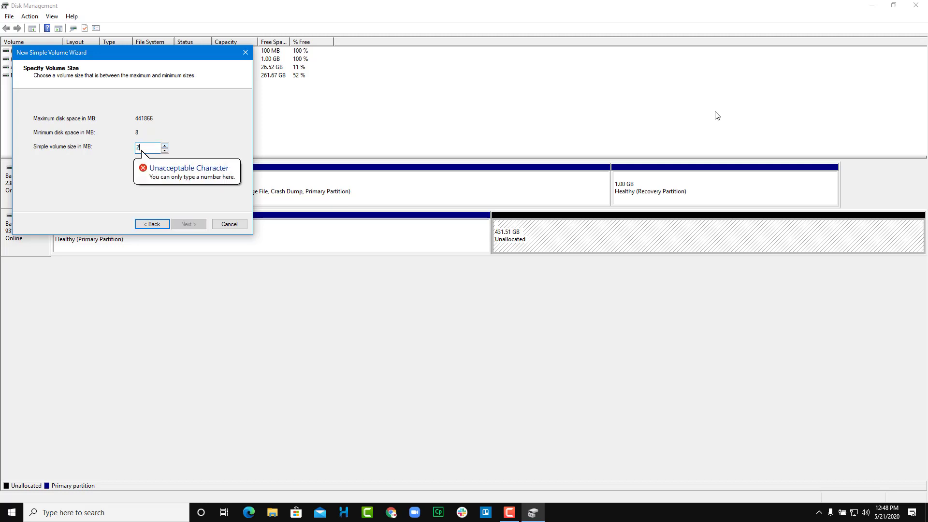
type("0000")
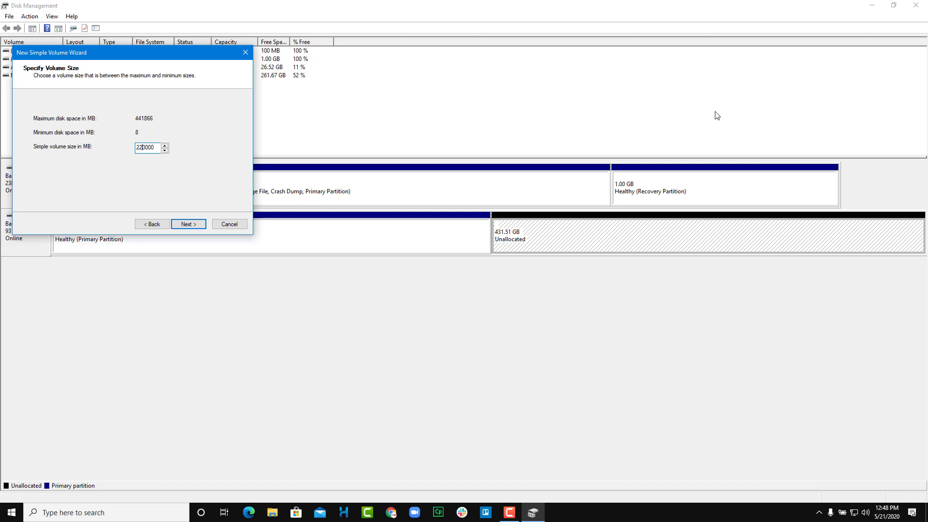
key("Return")
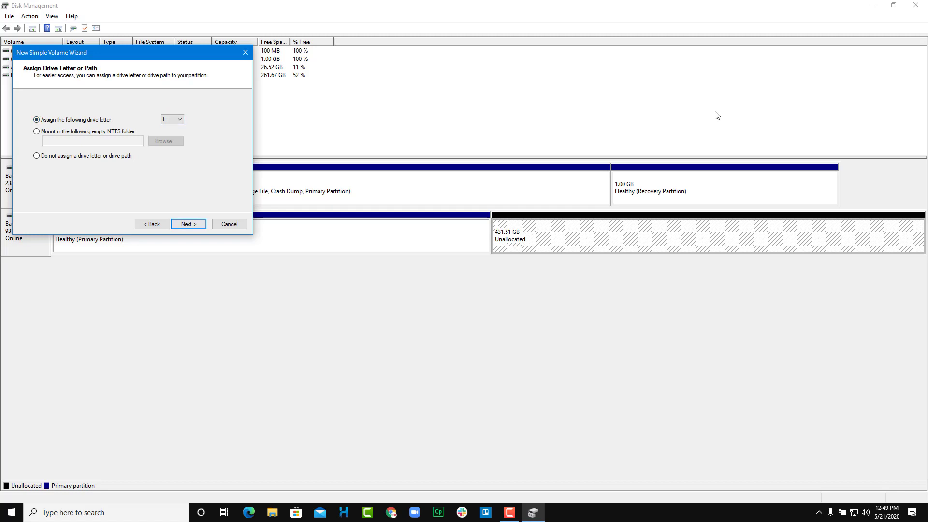
- Finish the volume with drive letter E, quick-formatted as NTFS with the default allocation unit size and the label New Volume
key("Return")
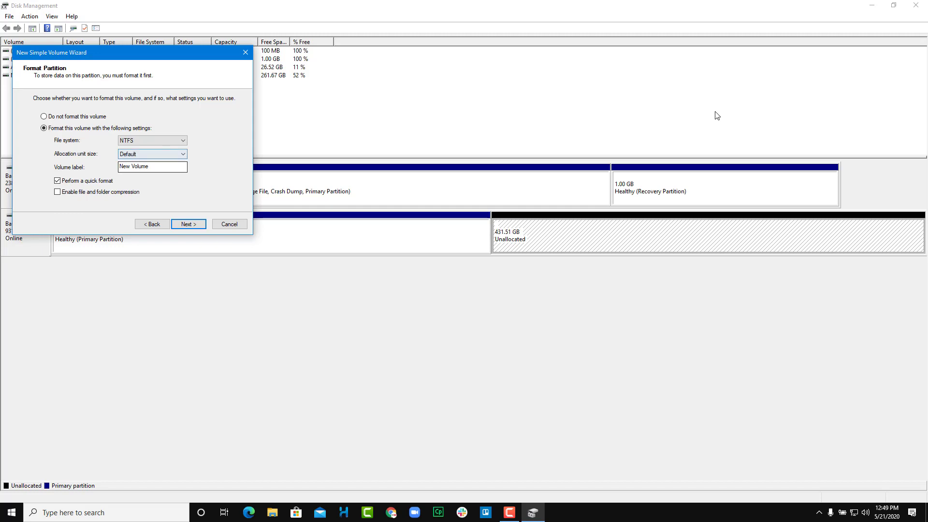
key("alt+Down")
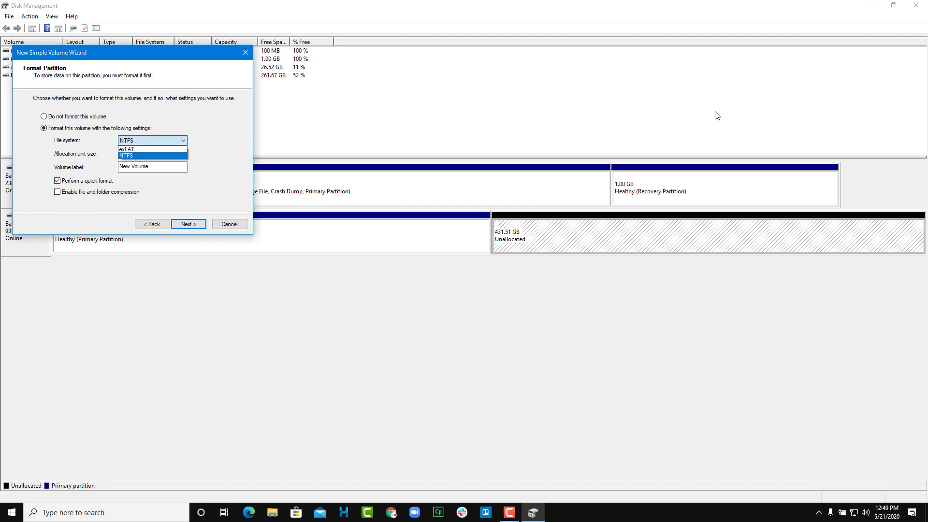
key("Return")
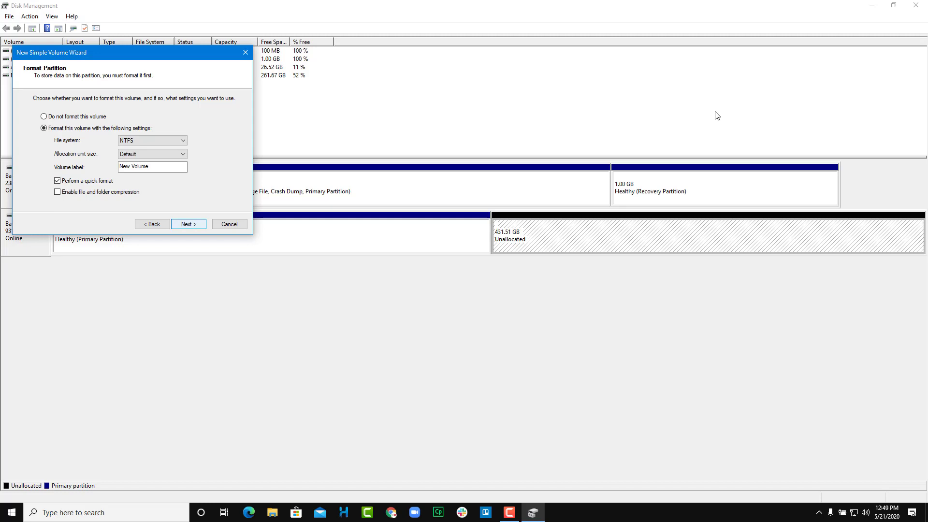
key("Return")
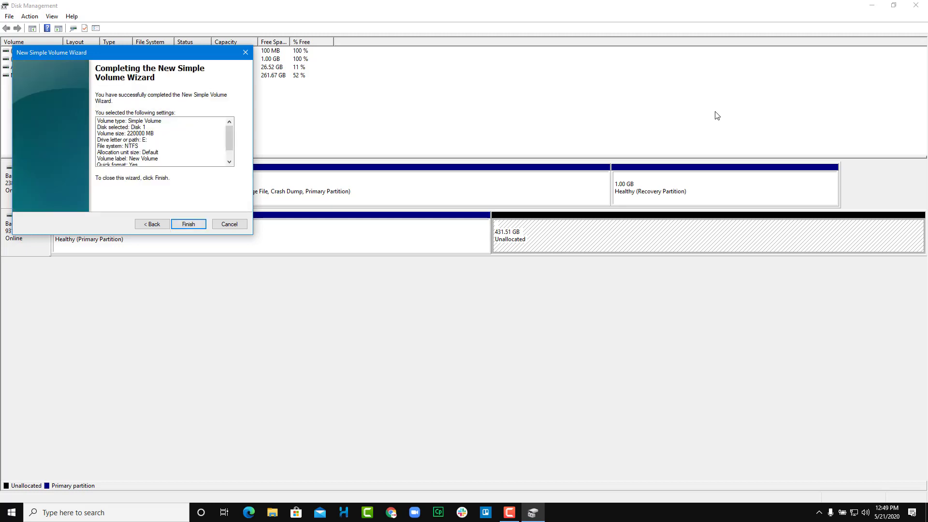
key("Return")
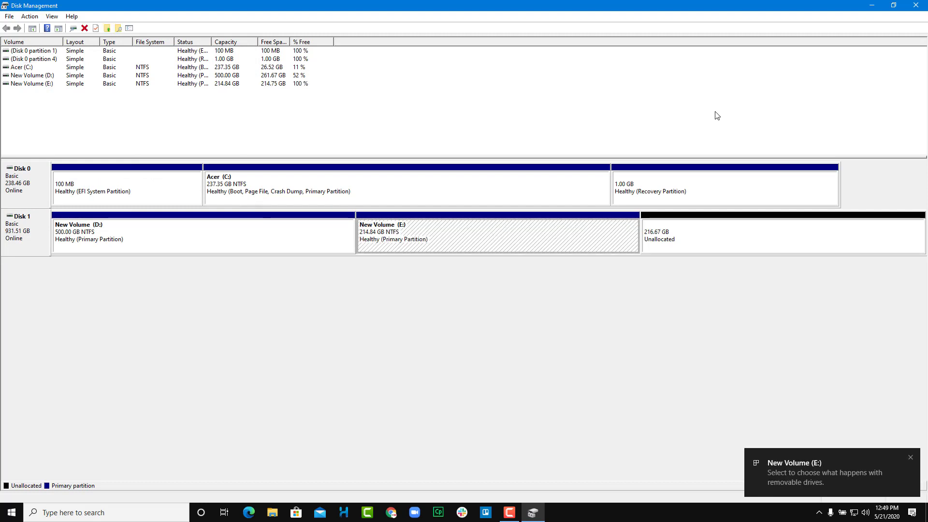
- Select Disk 1's remaining unallocated space and examine the New Volume (E:) drive under This PC in File Explorer
key("Right")
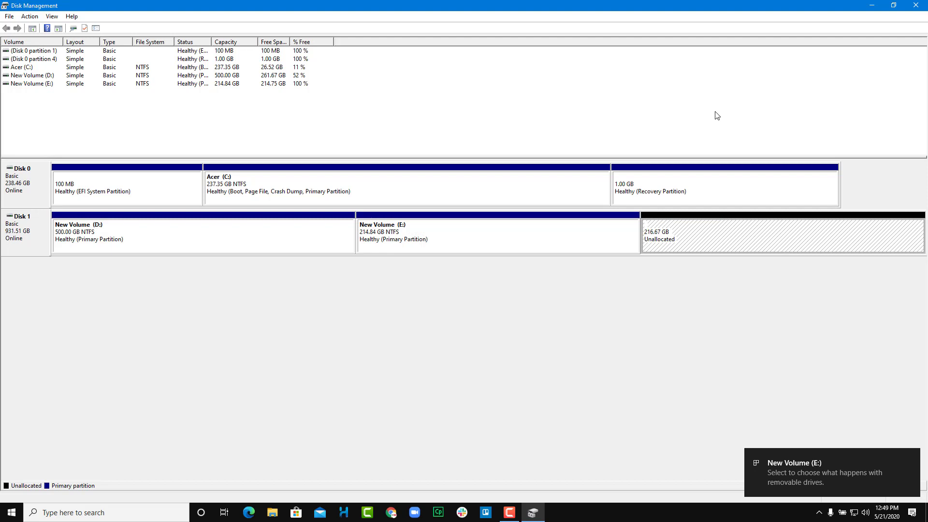
left_click(272, 513)
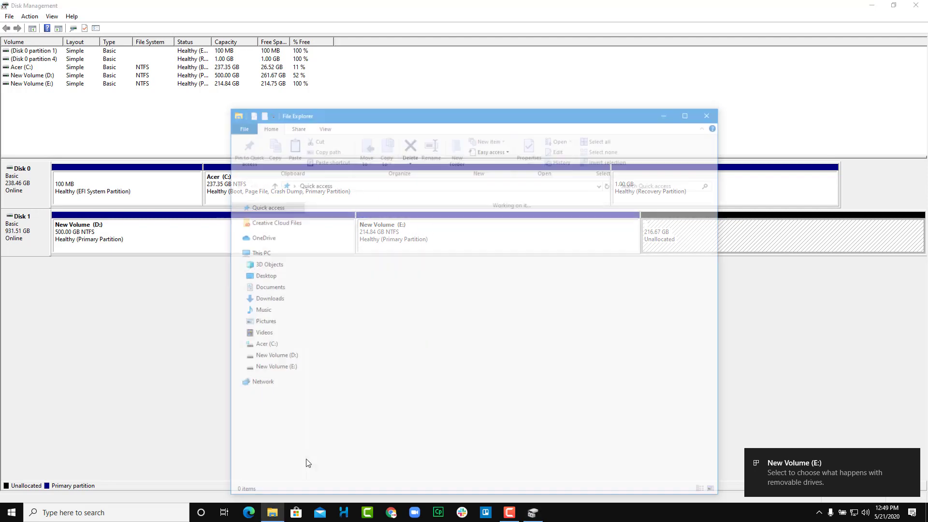
left_click(264, 254)
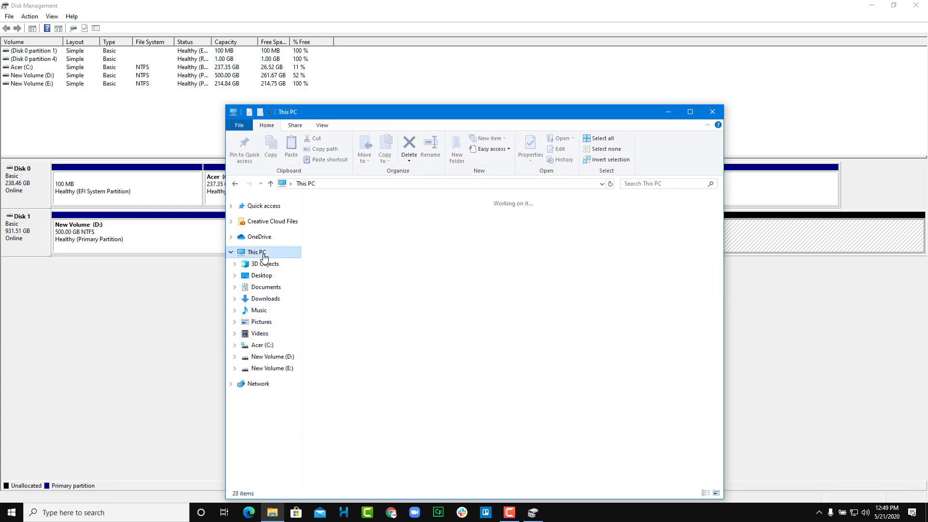
left_click(638, 315)
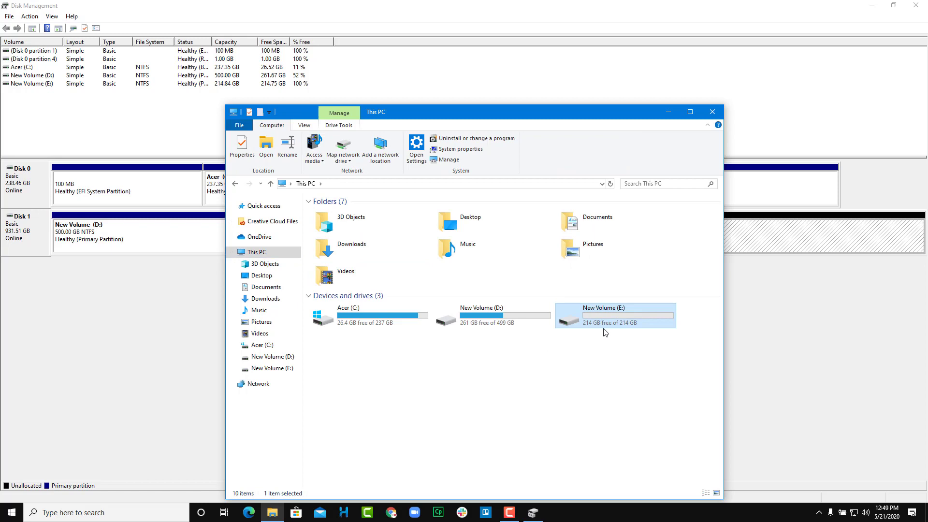
- Close File Explorer and start a new simple volume in Disk 1's remaining unallocated space, using the maximum size of 221866 MB
left_click(714, 115)
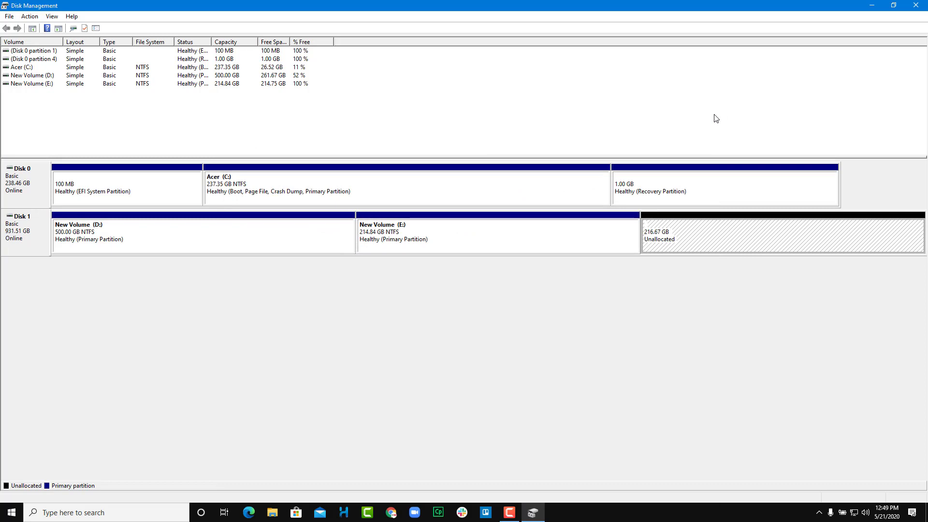
right_click(681, 225)
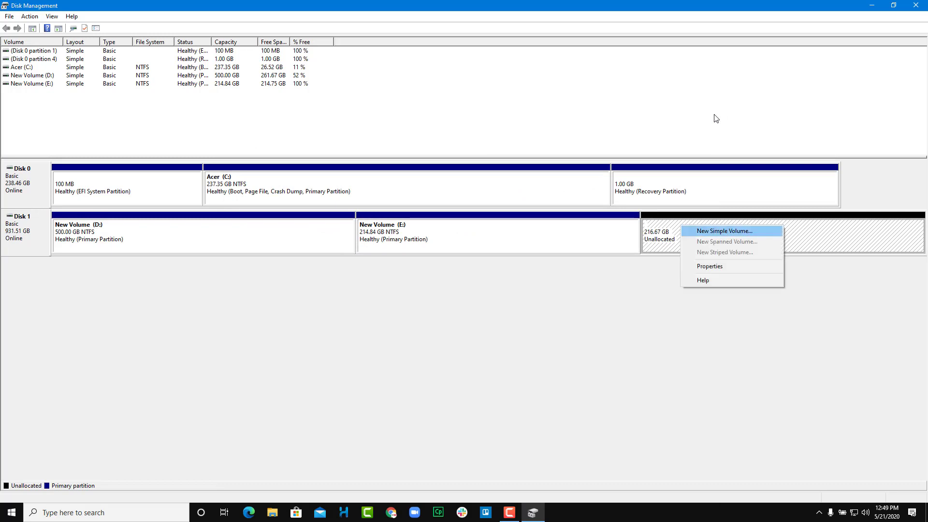
key("Return")
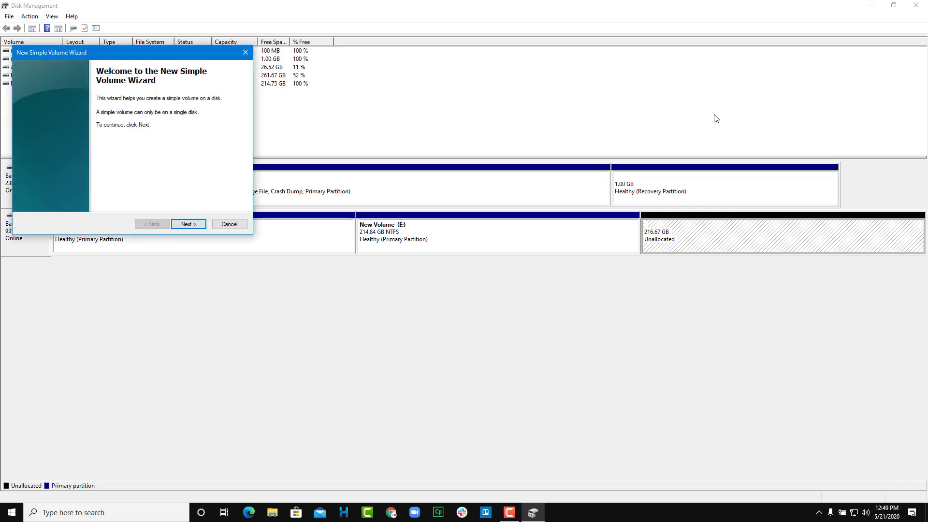
key("Return")
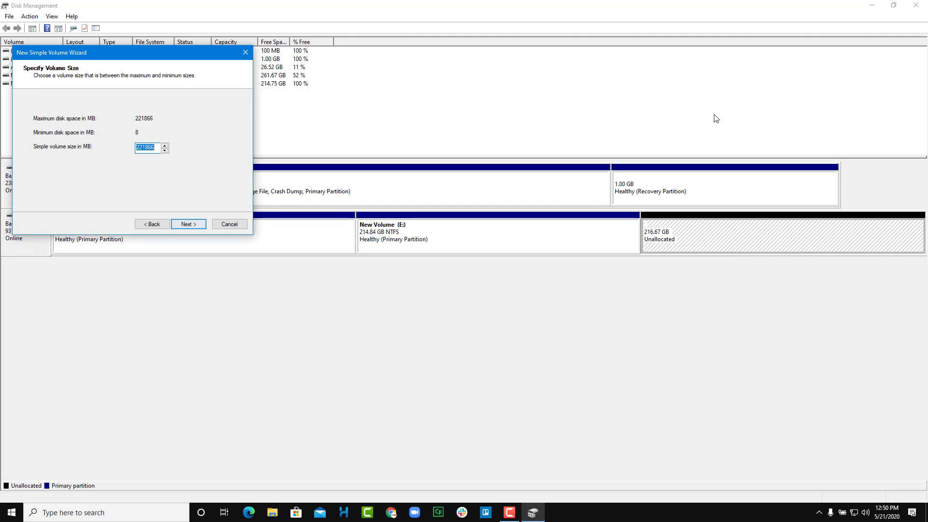
key("Return")
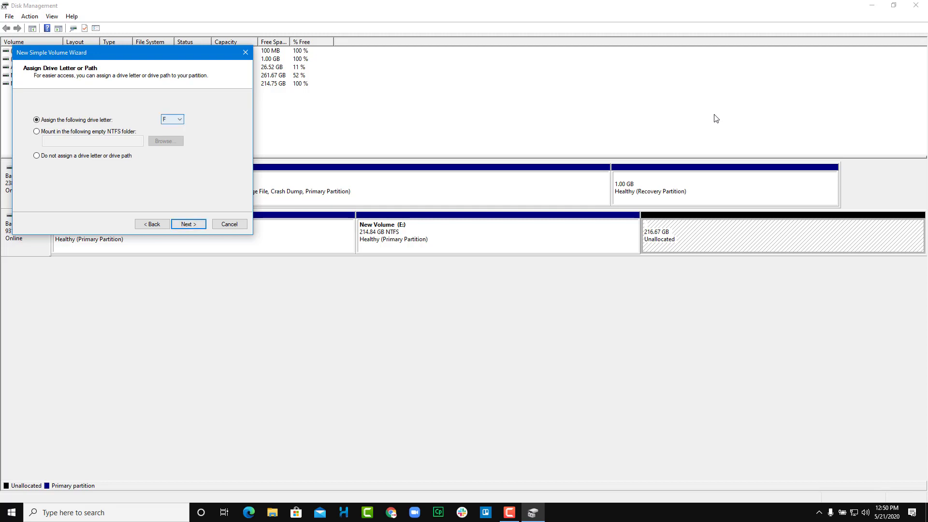
- Finish the volume with drive letter F and a quick NTFS format, keeping the default allocation unit size and the label New Volume
key("alt+Down")
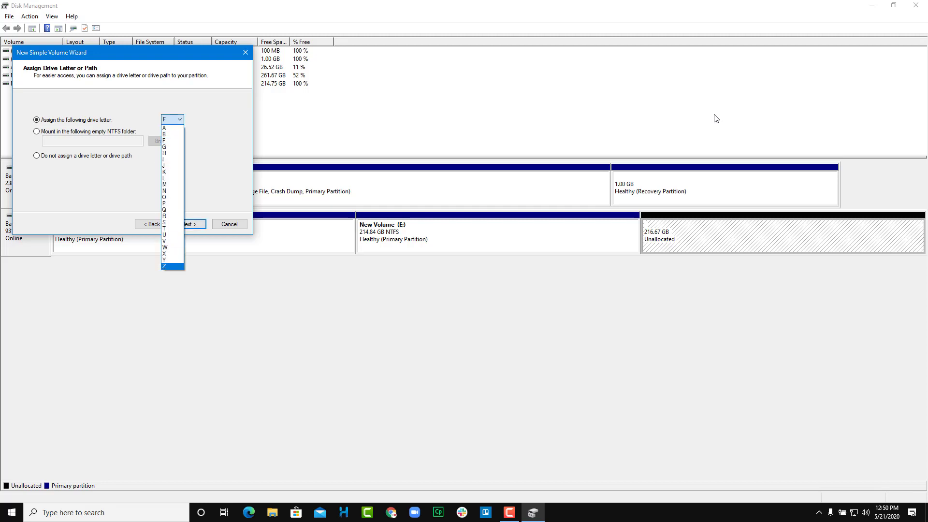
key("Escape")
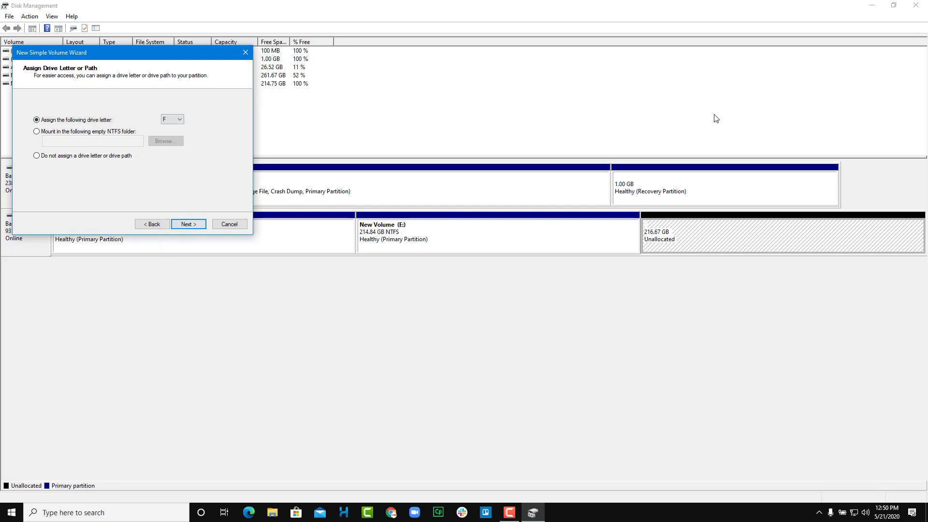
key("Return")
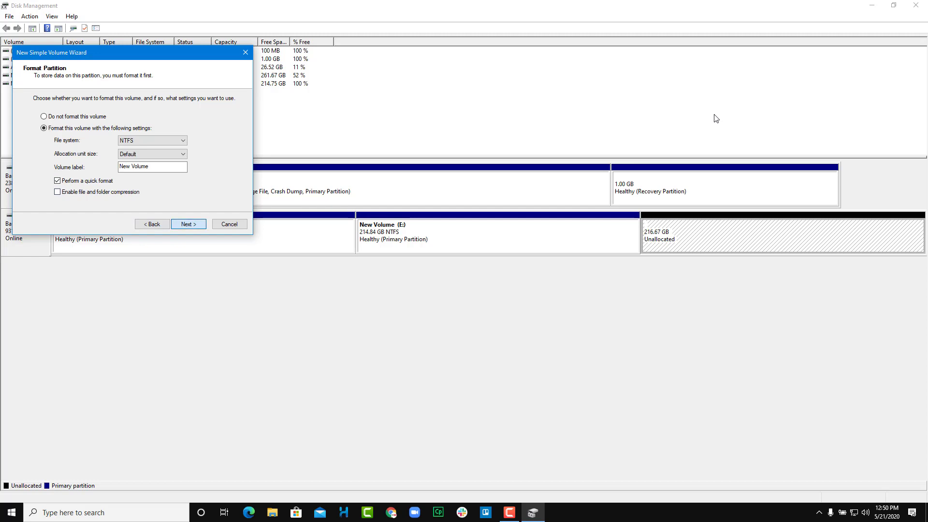
key("Return")
key("Return")
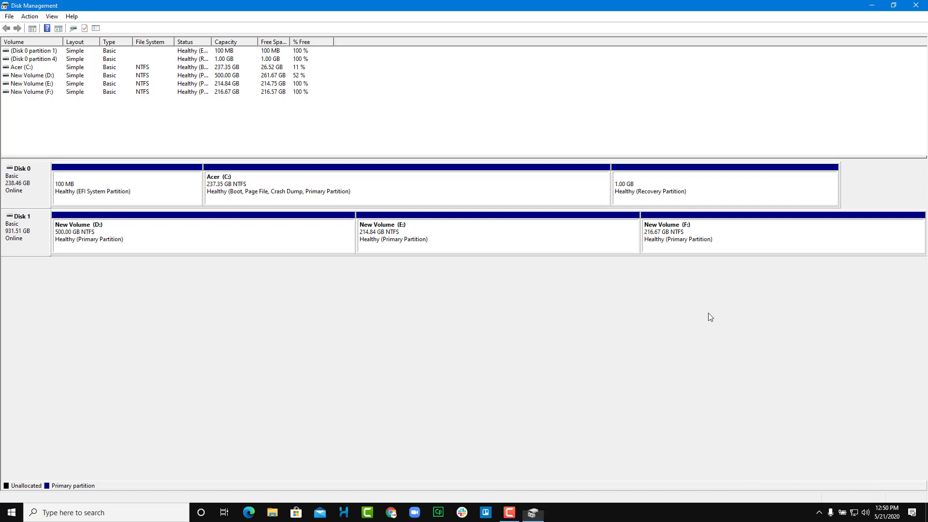
- Examine the New Volume (E:) and New Volume (F:) drives under This PC in File Explorer, and close the window again
key("super+e")
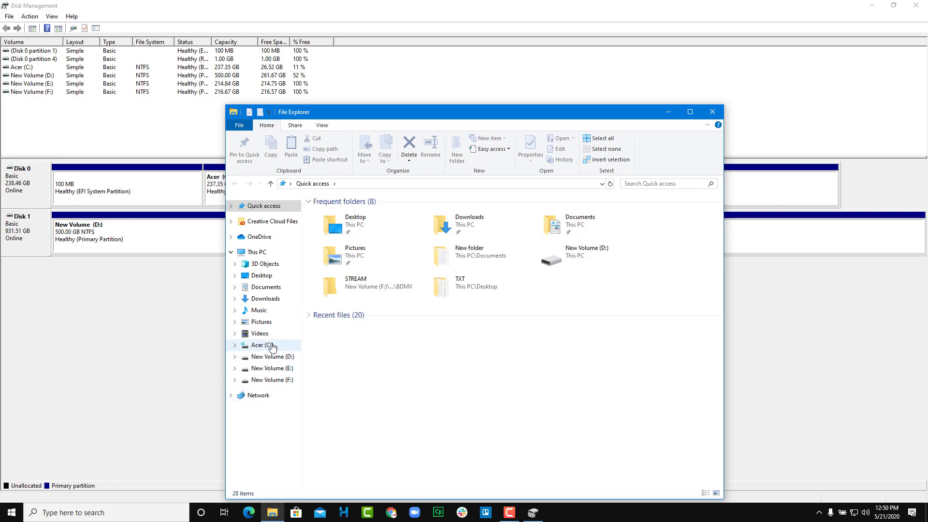
left_click(252, 252)
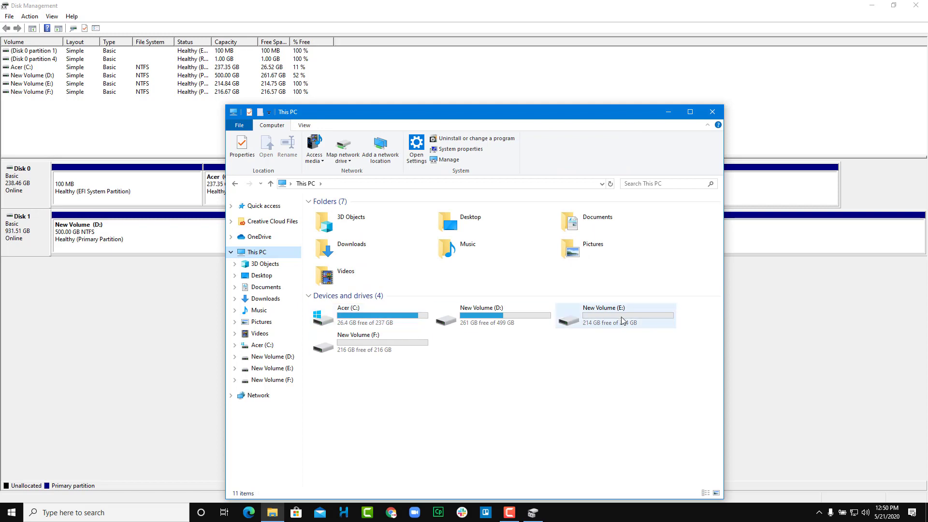
left_click(594, 328)
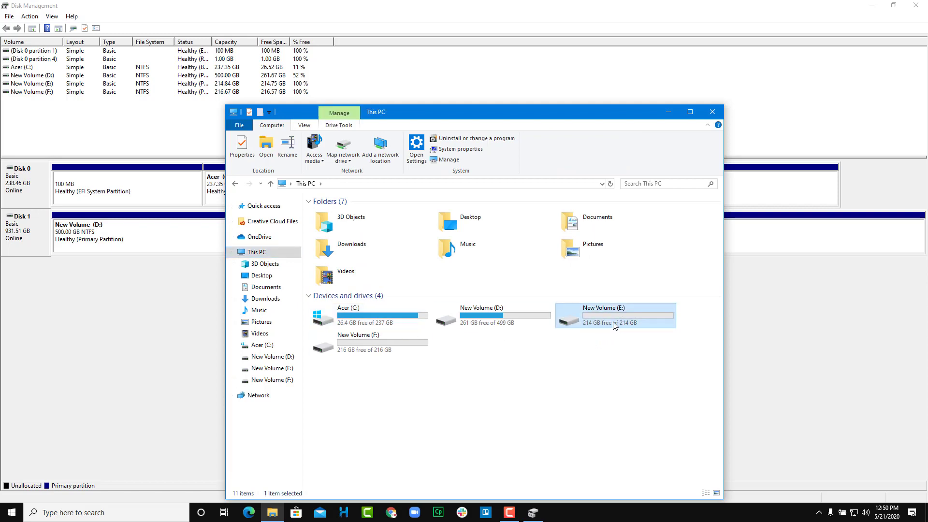
left_click(401, 340)
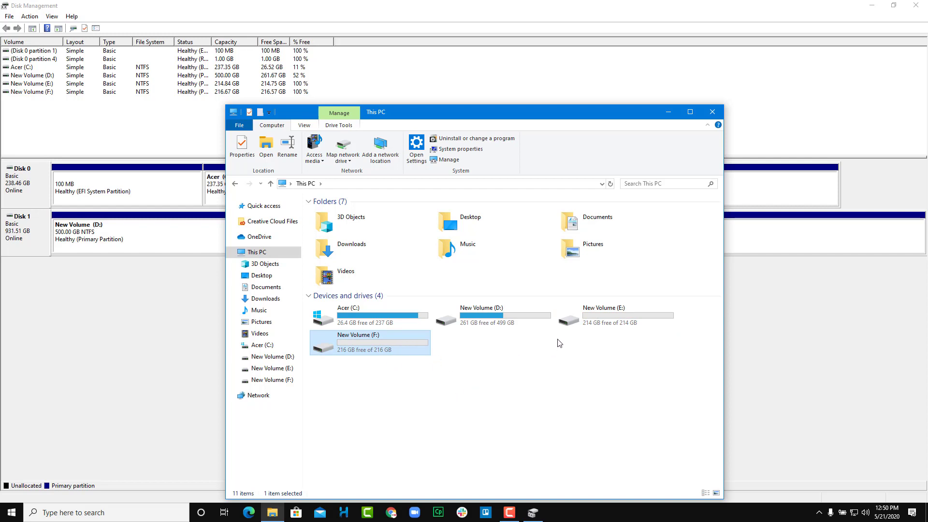
left_click(727, 126)
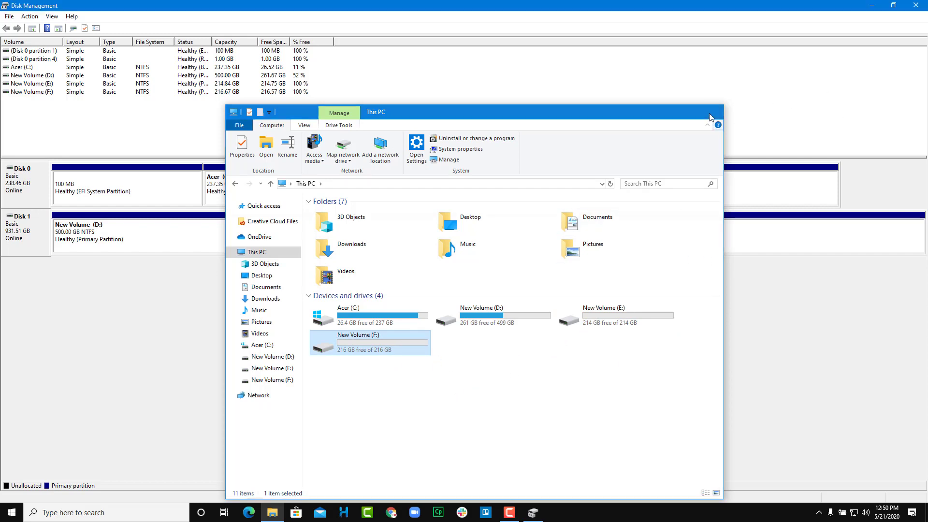